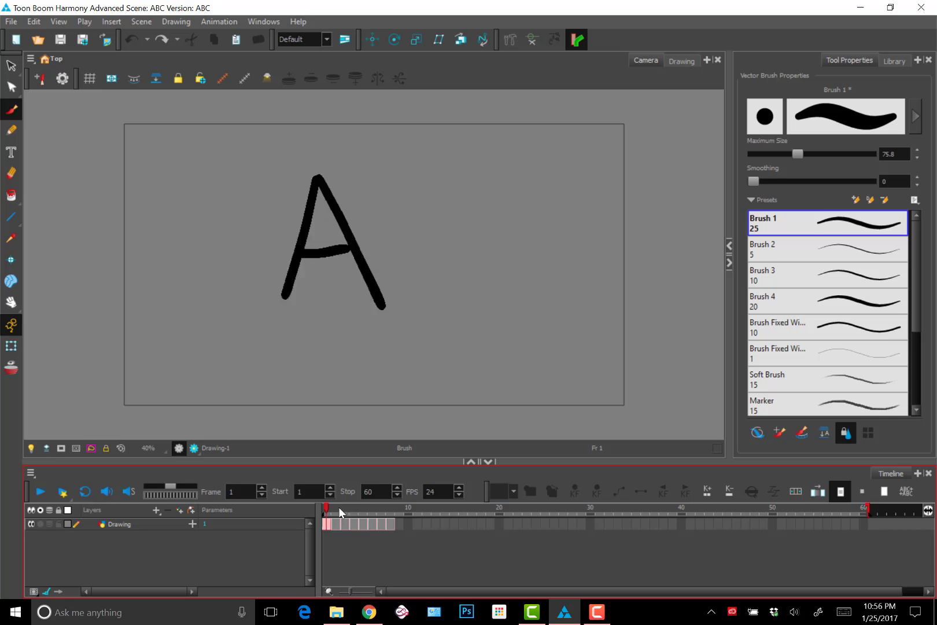
- Scrub frames 1 to 8 to review the letters A through G
left_click_drag(339, 507, 391, 512)
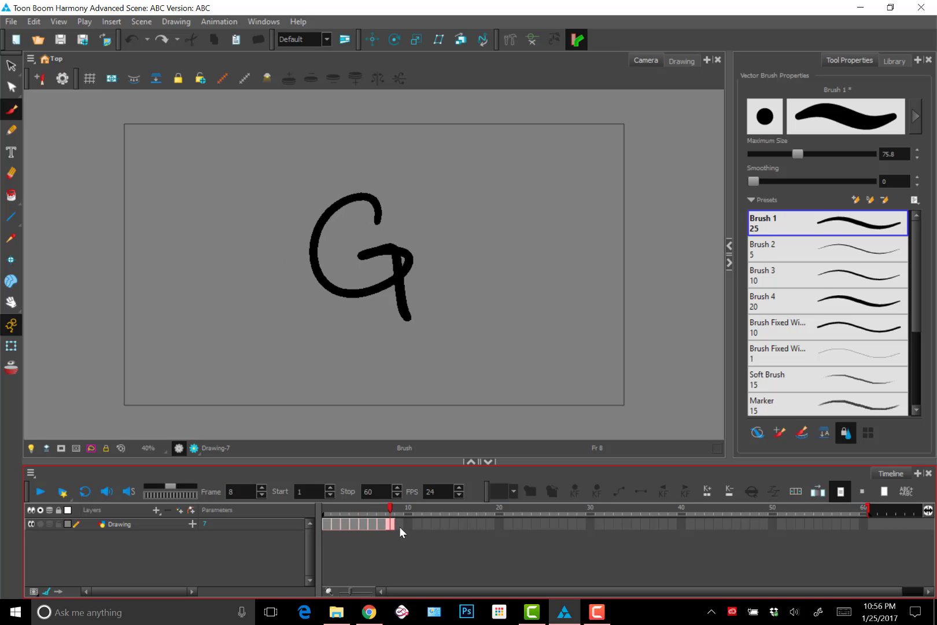
- Extend the frame-1 A drawing's exposure out to frame 9
left_click(399, 525)
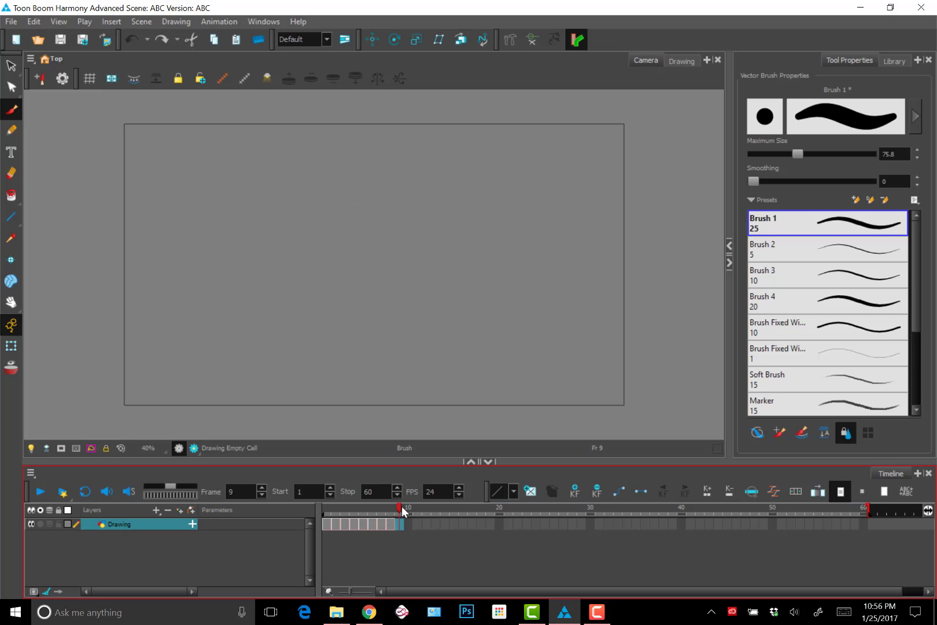
left_click_drag(397, 507, 331, 521)
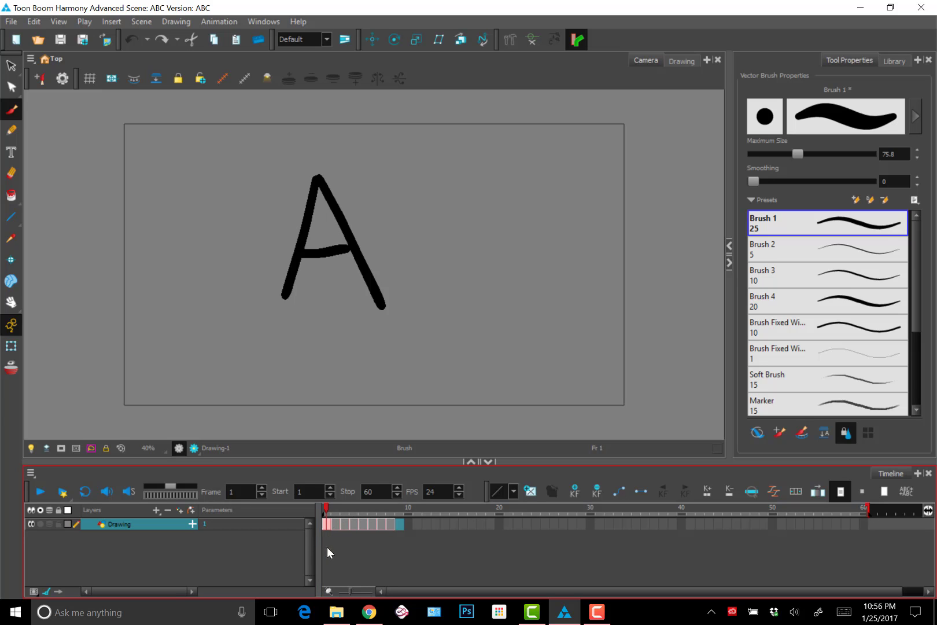
left_click(326, 525)
left_click(400, 525)
key("F5")
- Brush horizontal serifs at the right and left feet of the A on frame 9
mouse_move(398, 507)
left_mouse_down()
mouse_move(345, 509)
mouse_move(397, 513)
left_mouse_up()
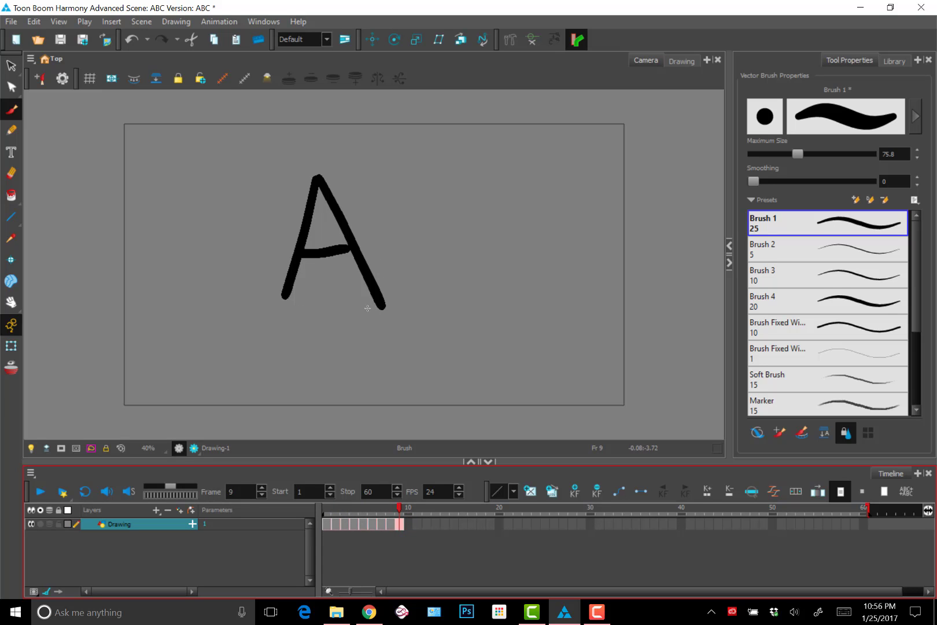
left_click_drag(367, 307, 447, 300)
left_click_drag(240, 304, 299, 305)
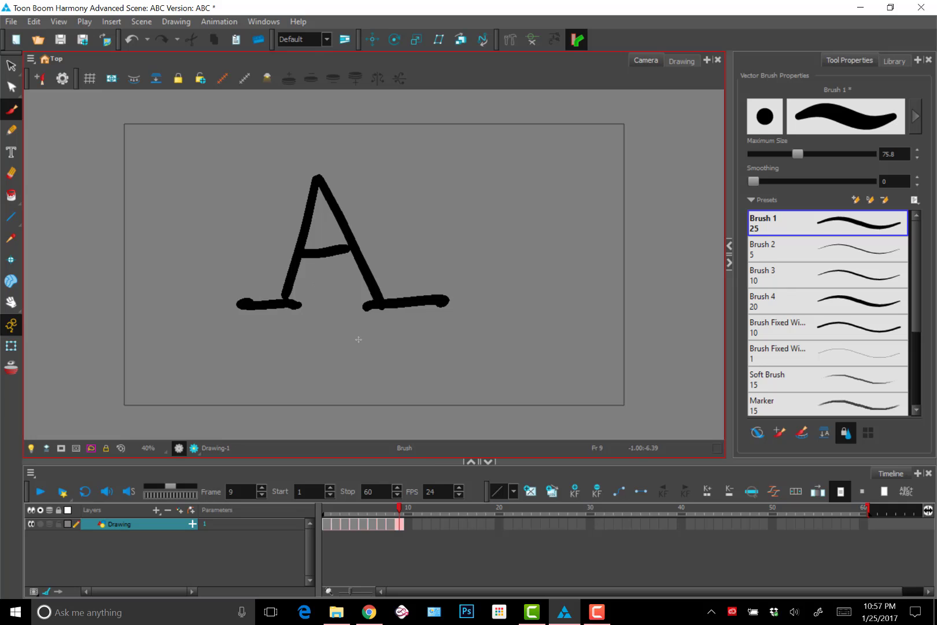
left_click(400, 524)
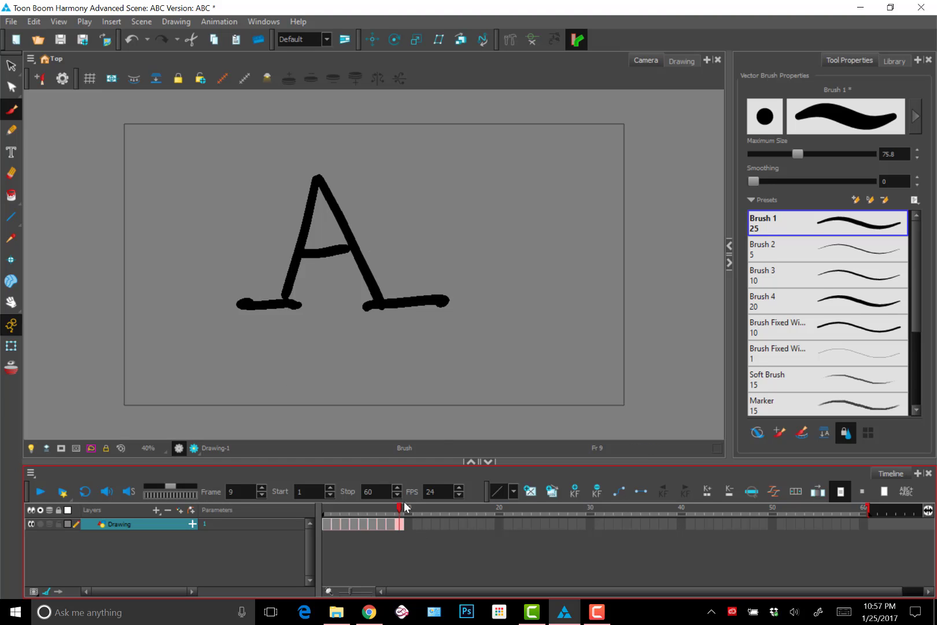
mouse_move(371, 511)
left_mouse_down()
mouse_move(327, 516)
mouse_move(401, 514)
mouse_move(328, 523)
left_mouse_up()
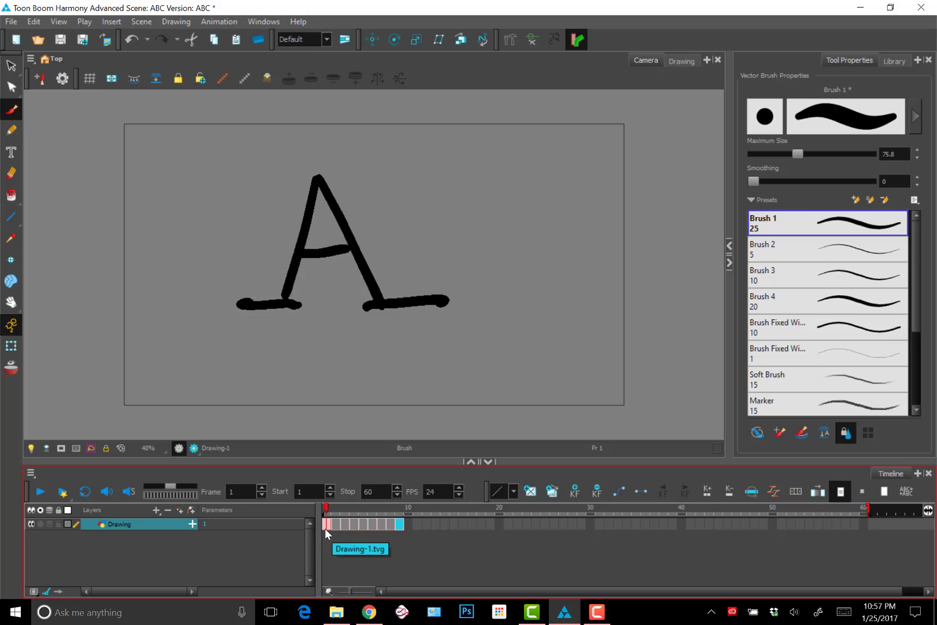
left_click(399, 524)
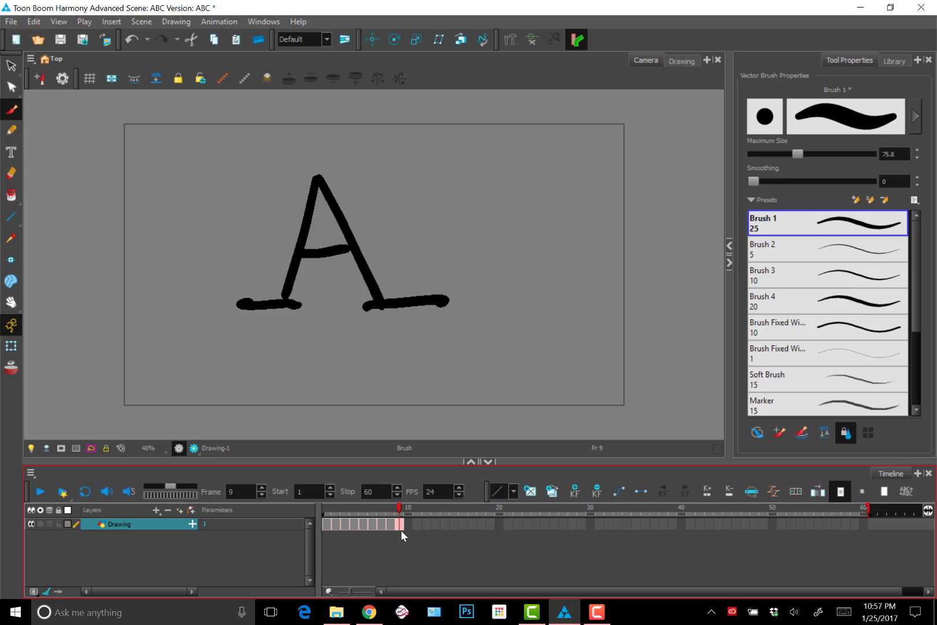
- Undo both foot serifs and the frame-9 extension, then step back to frame 1
key("ctrl+z")
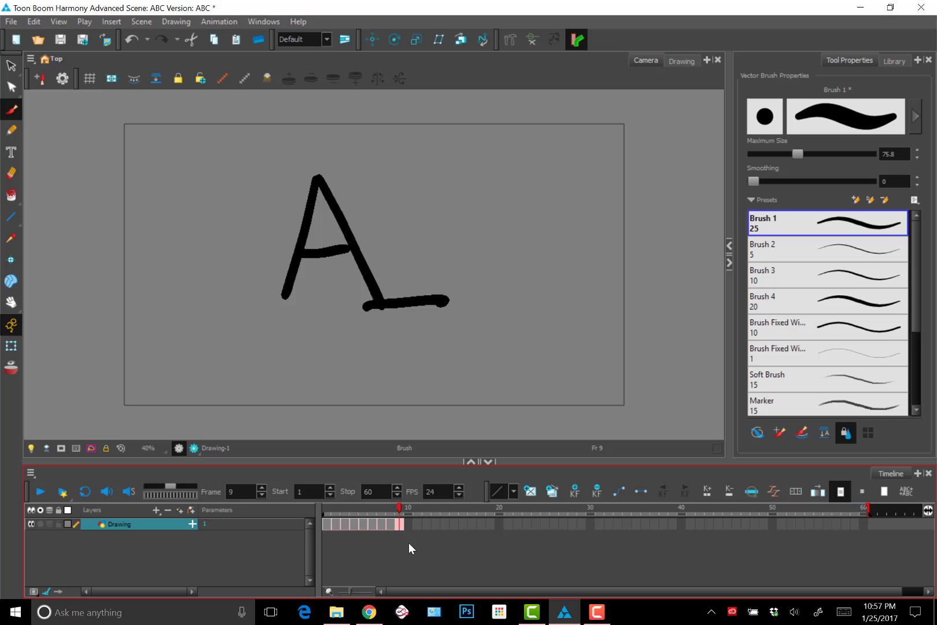
key("ctrl+z")
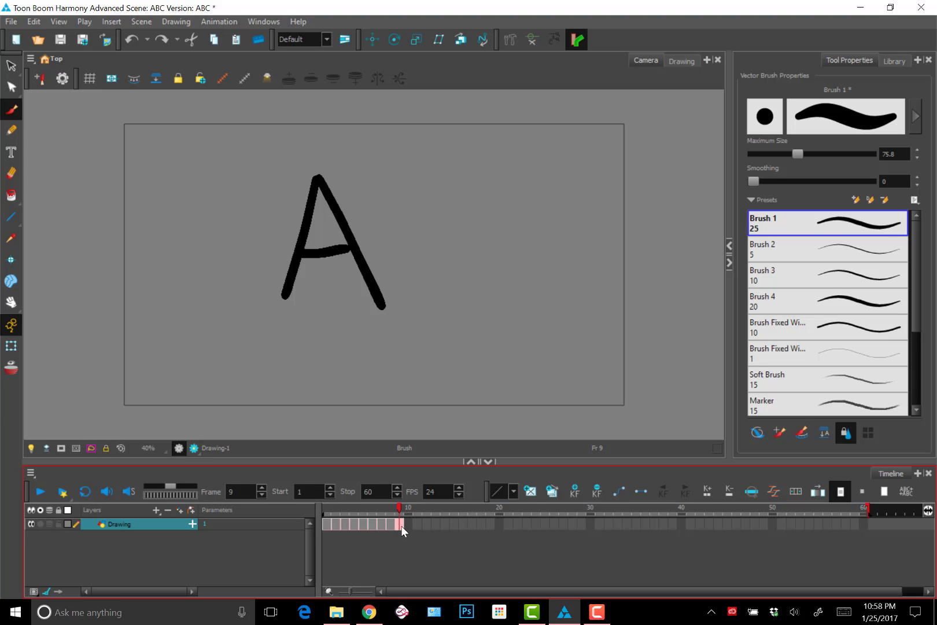
key("Delete")
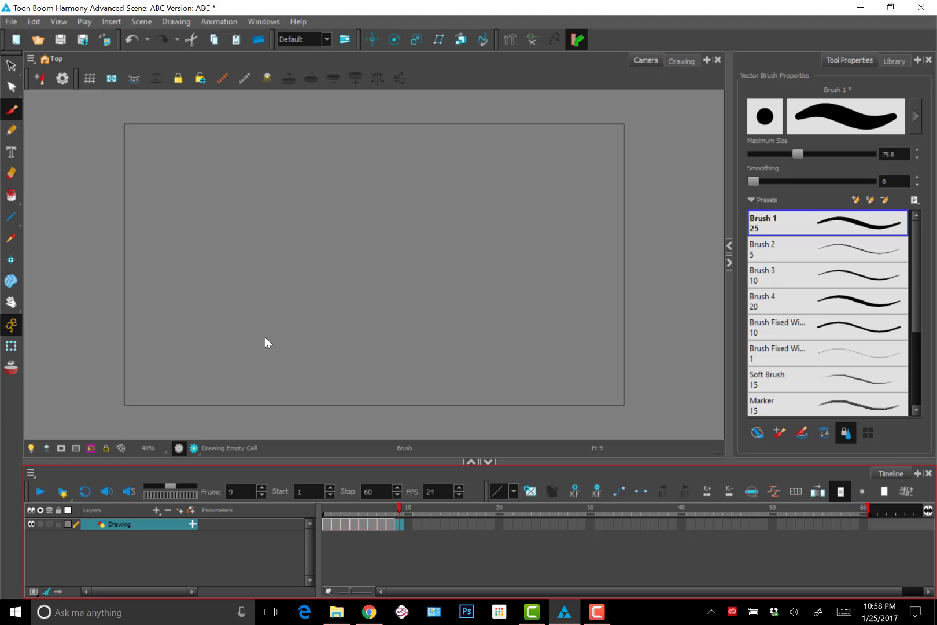
key("comma")
key("comma")
key("comma")
key("comma")
key("comma")
key("comma")
key("comma")
key("comma")
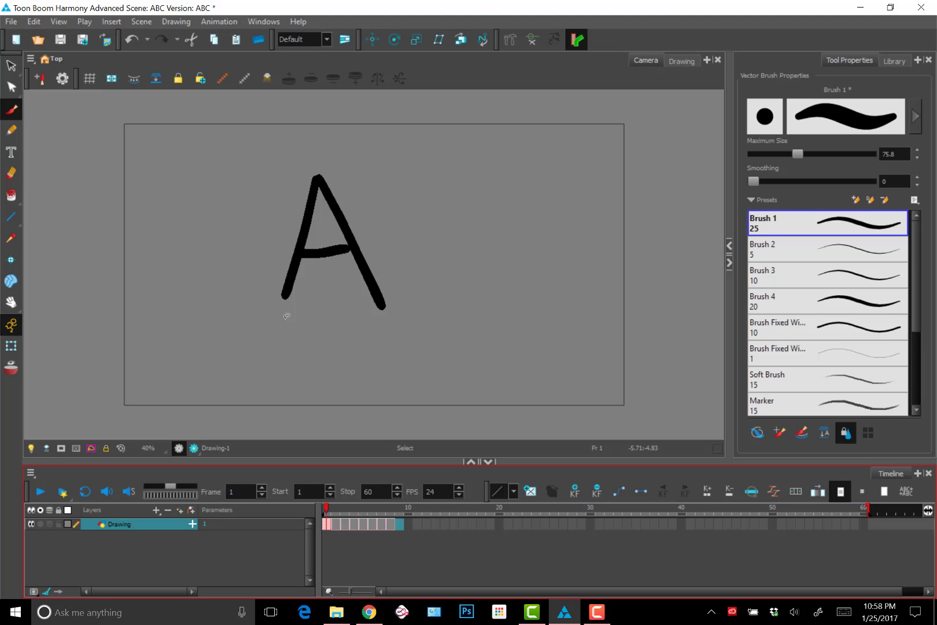
- Copy the whole frame-1 A and paste it into empty frame 9 as Drawing-8
key("ctrl")
left_click_drag(238, 197, 379, 266)
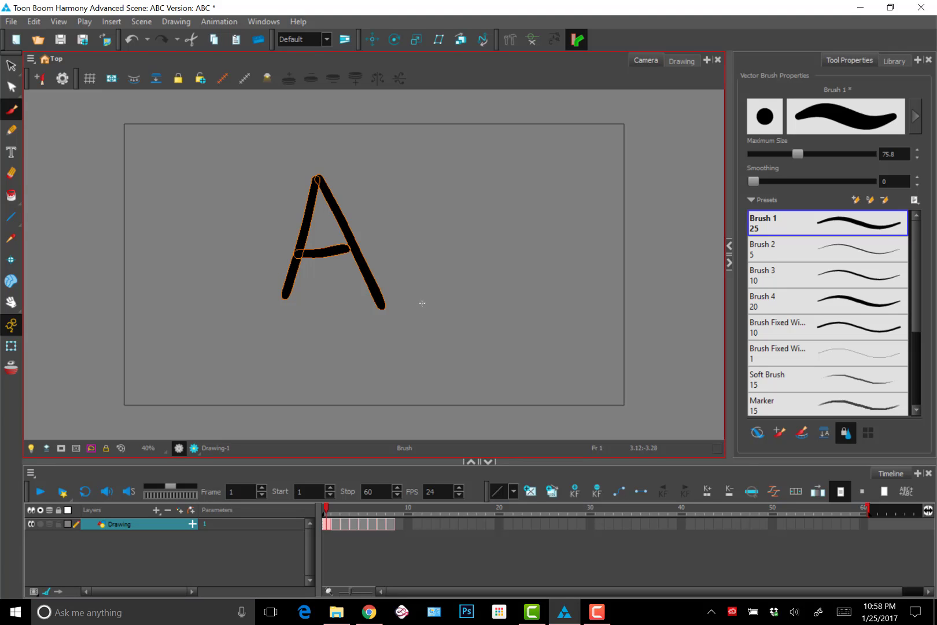
left_click(398, 524)
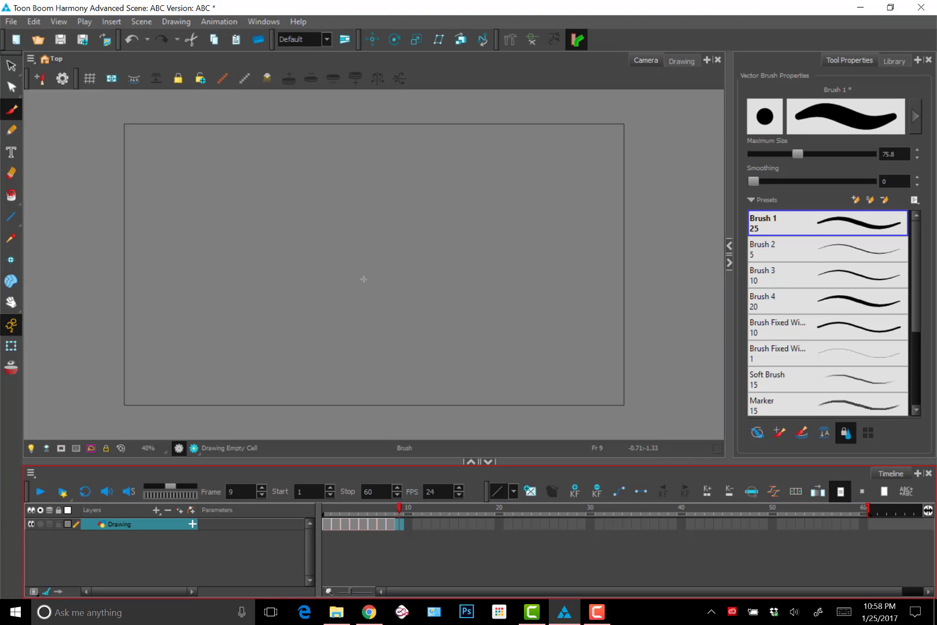
key("ctrl+v")
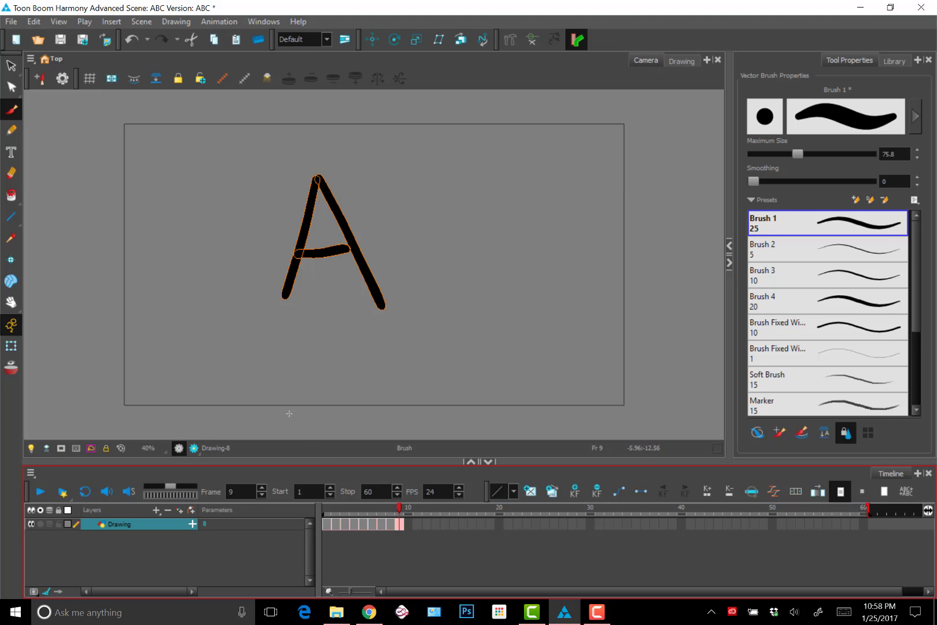
- Brush serifs at both feet of the frame-9 A copy, then compare with frame 1
left_click(321, 449)
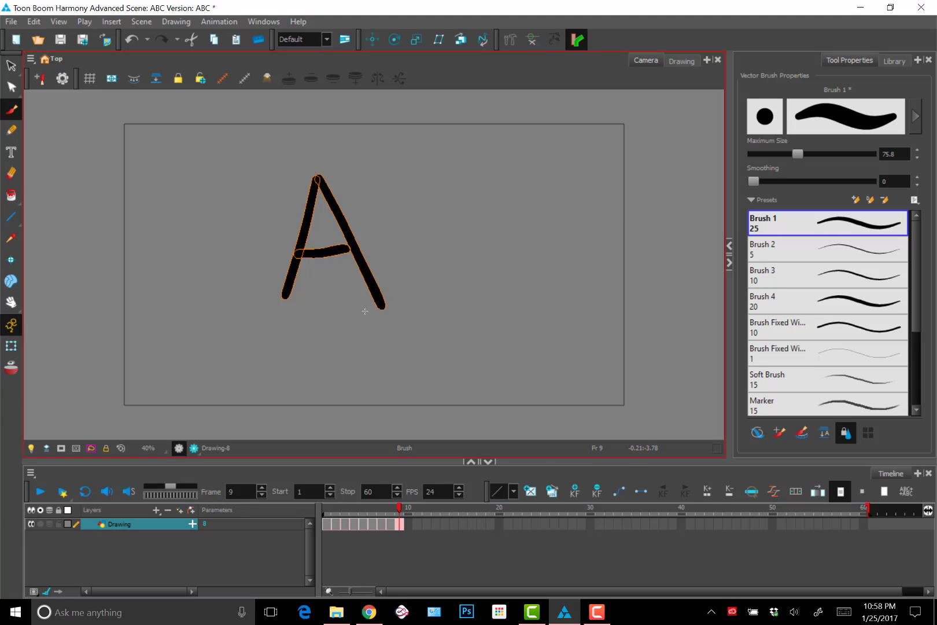
left_click_drag(363, 309, 418, 306)
left_click_drag(252, 300, 302, 301)
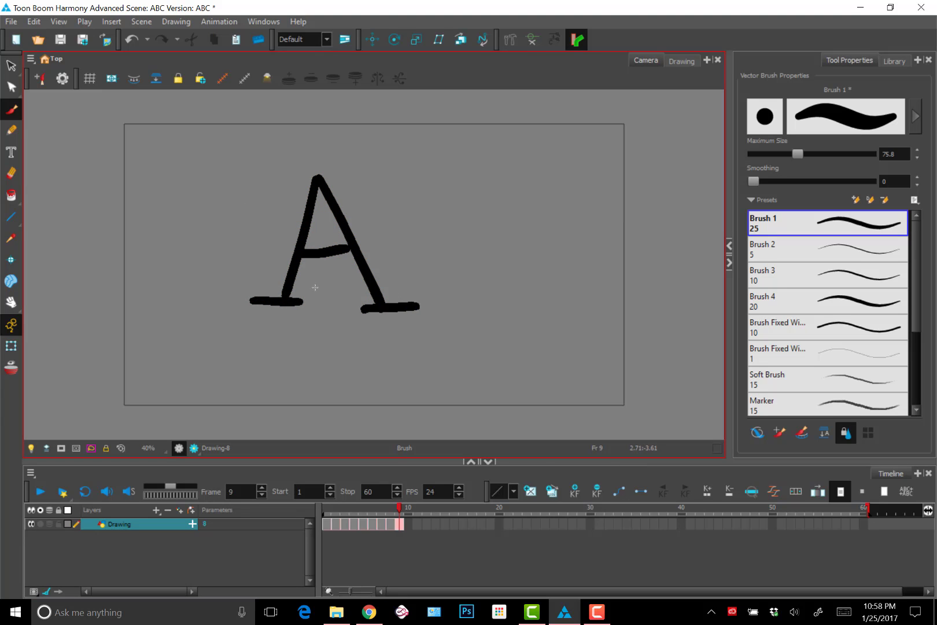
left_click(397, 509)
left_click_drag(396, 507, 326, 509)
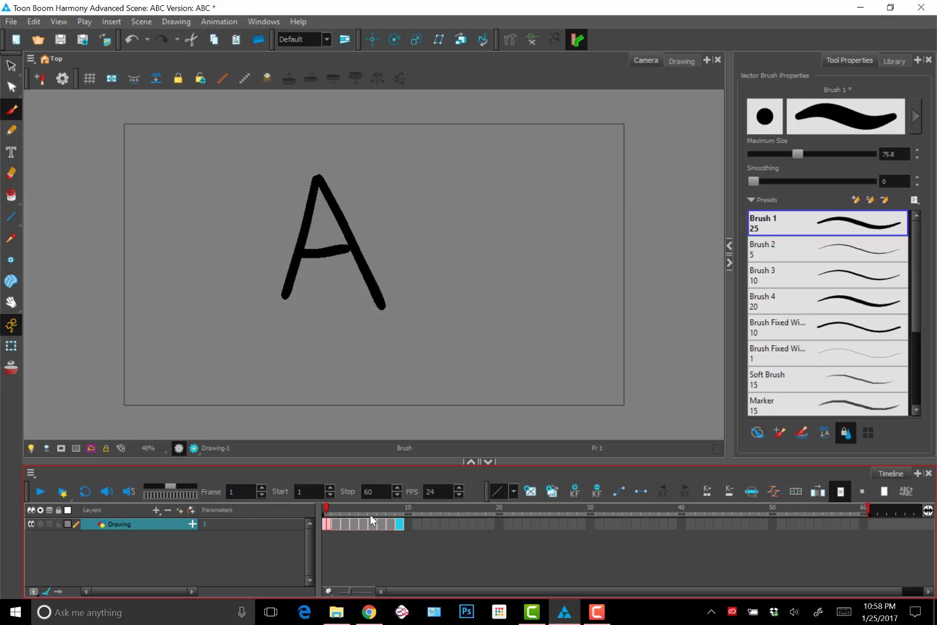
left_click(325, 523)
left_click(398, 525)
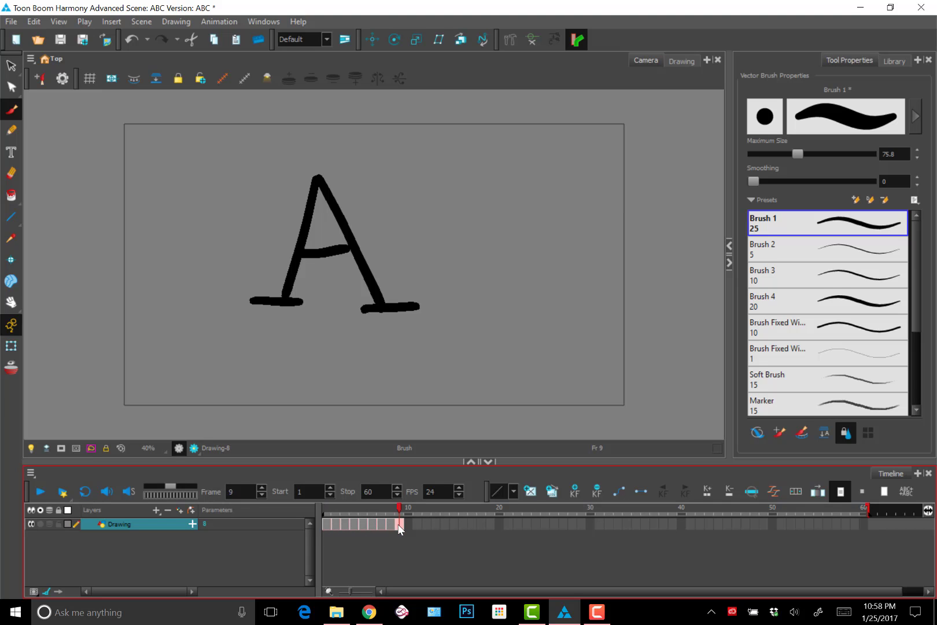
key("shift+comma")
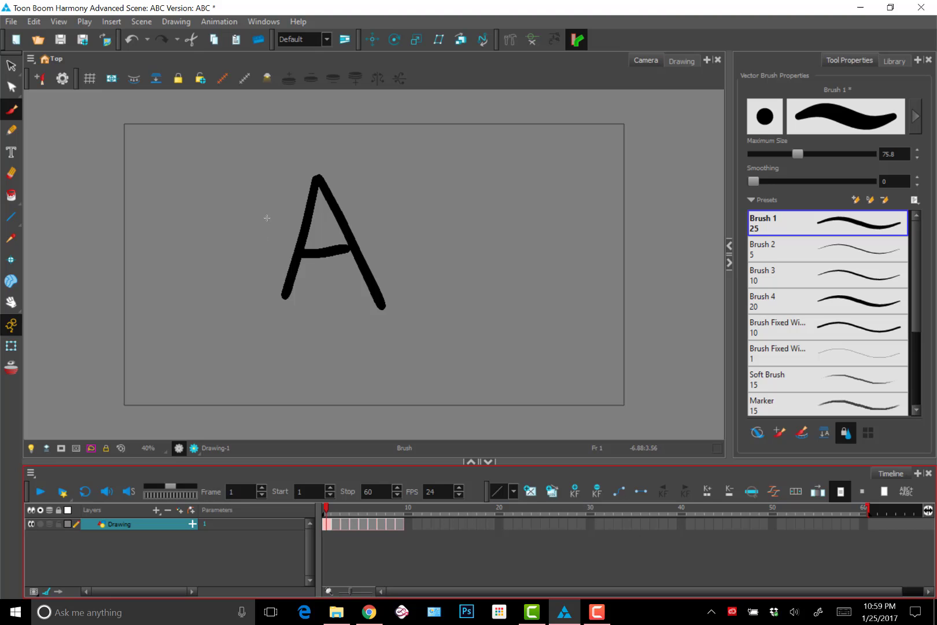
left_click_drag(264, 206, 382, 278)
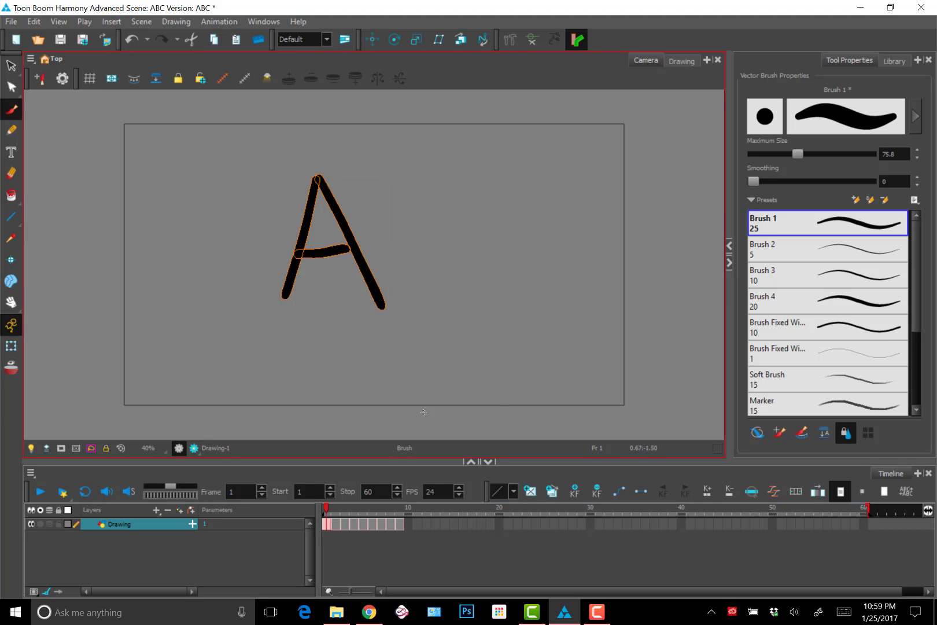
left_click(399, 524)
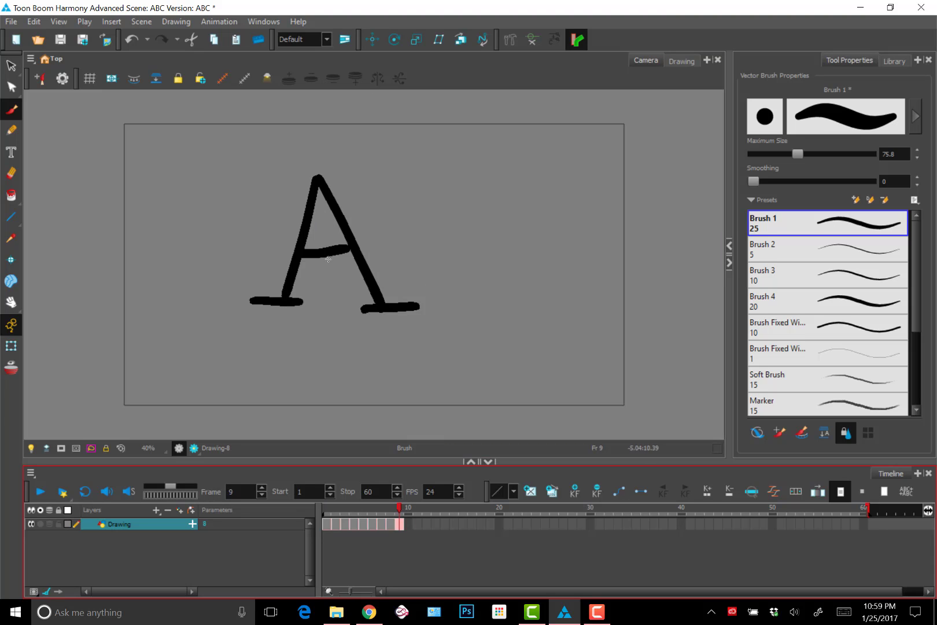
left_click(326, 524)
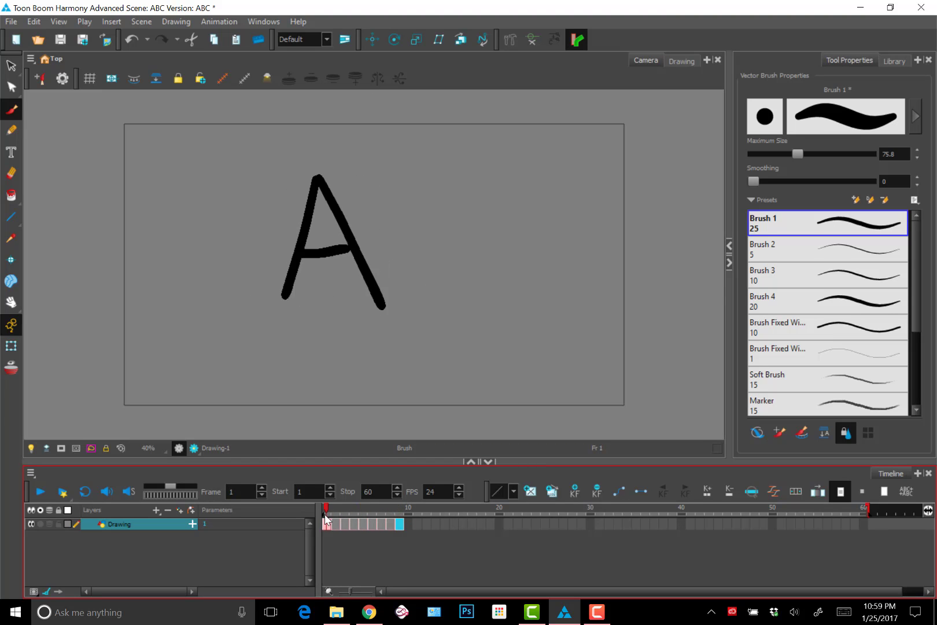